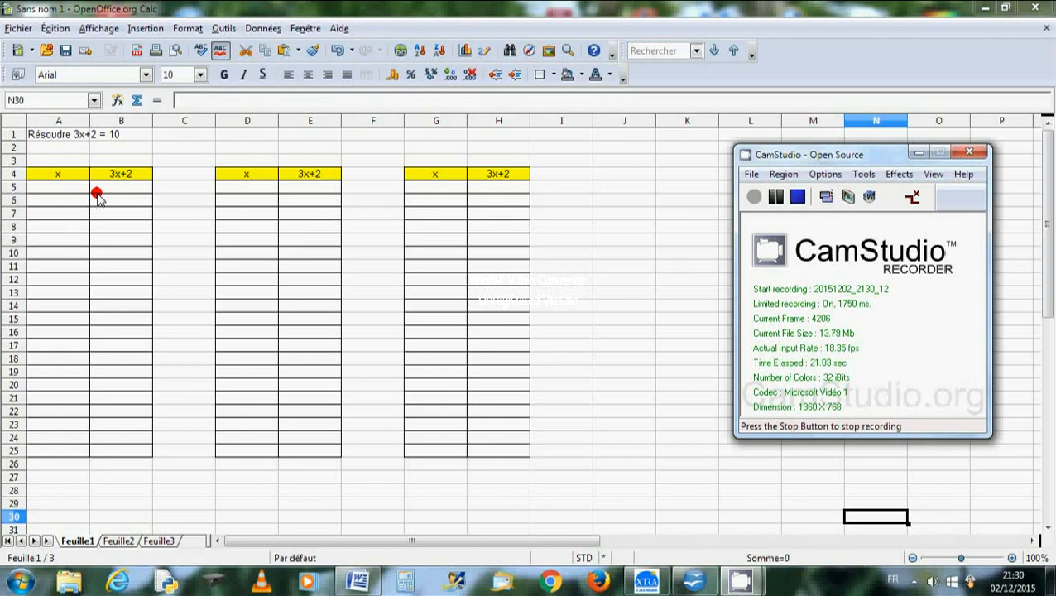
{"action": "left_click", "coordinate": [542, 79]}
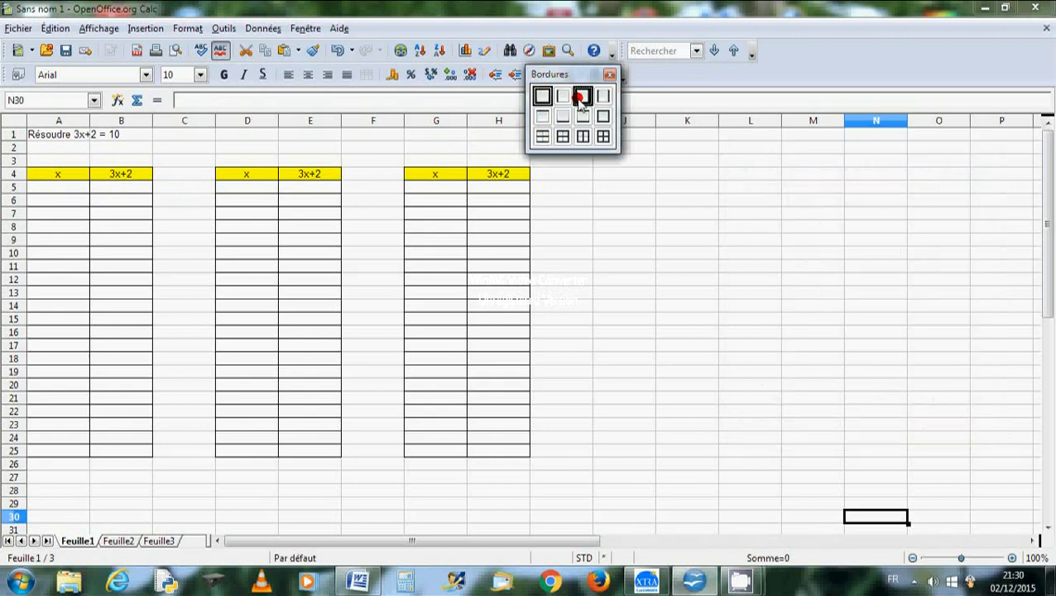
{"action": "left_click", "coordinate": [610, 74]}
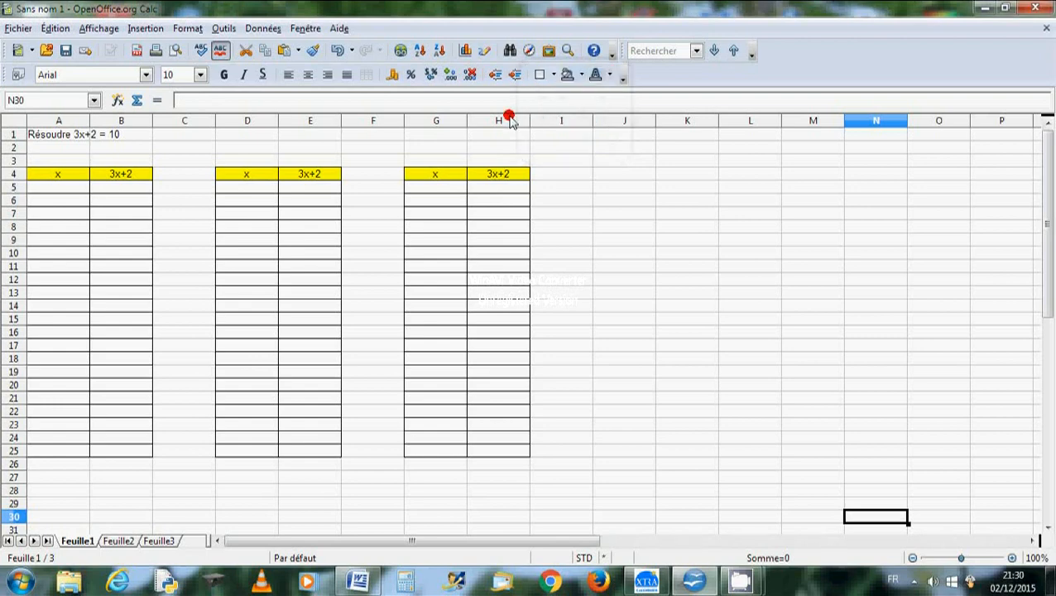
Fill the first table's x column with -10 in A5 and the formula =A5+1 from A6 down to A25
{"action": "left_click", "coordinate": [67, 191]}
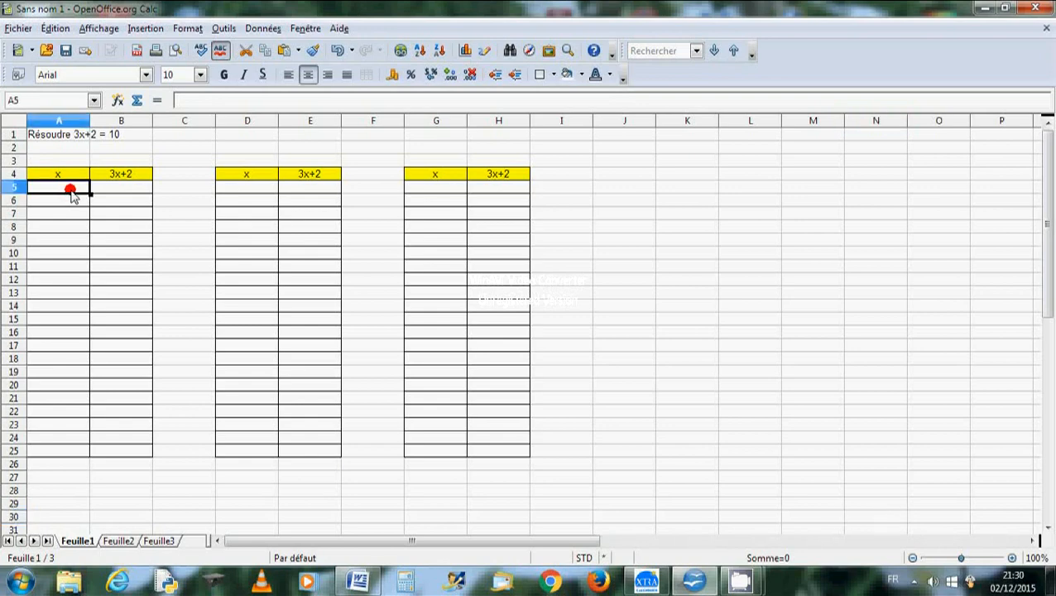
{"action": "type", "text": "-10"}
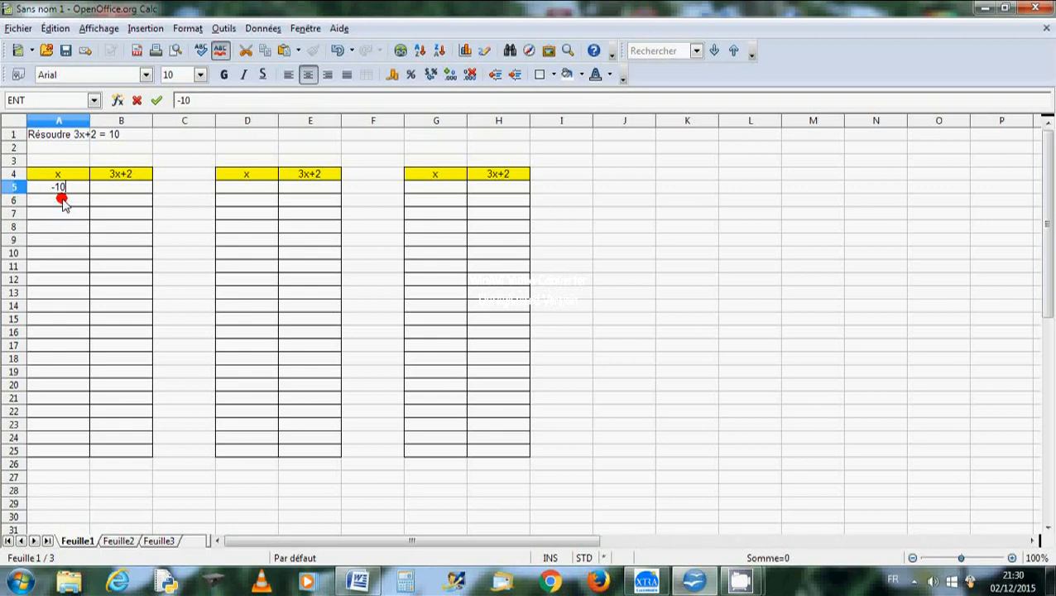
{"action": "key", "text": "Return"}
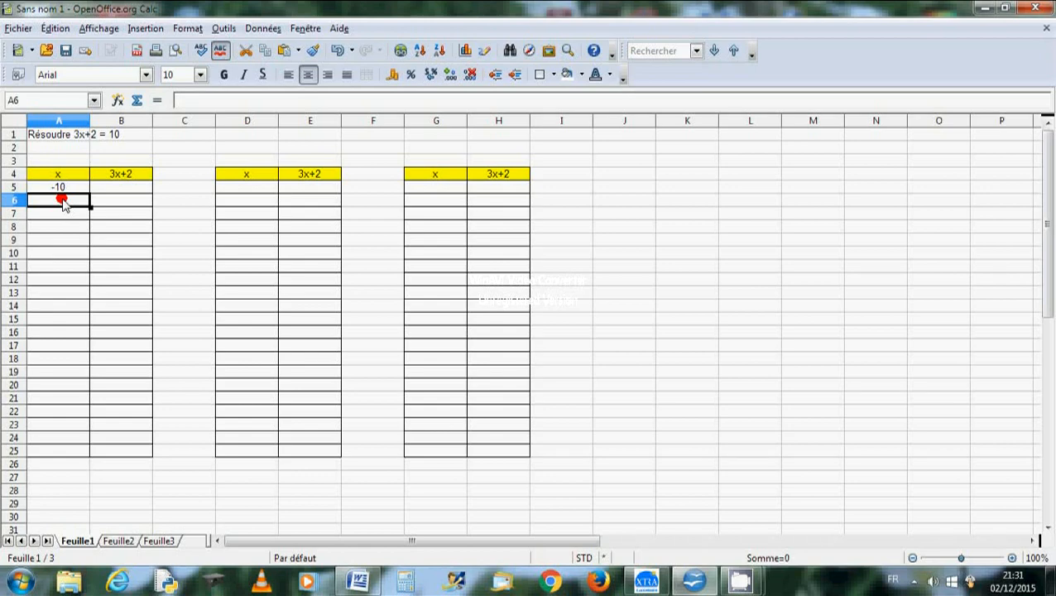
{"action": "type", "text": "="}
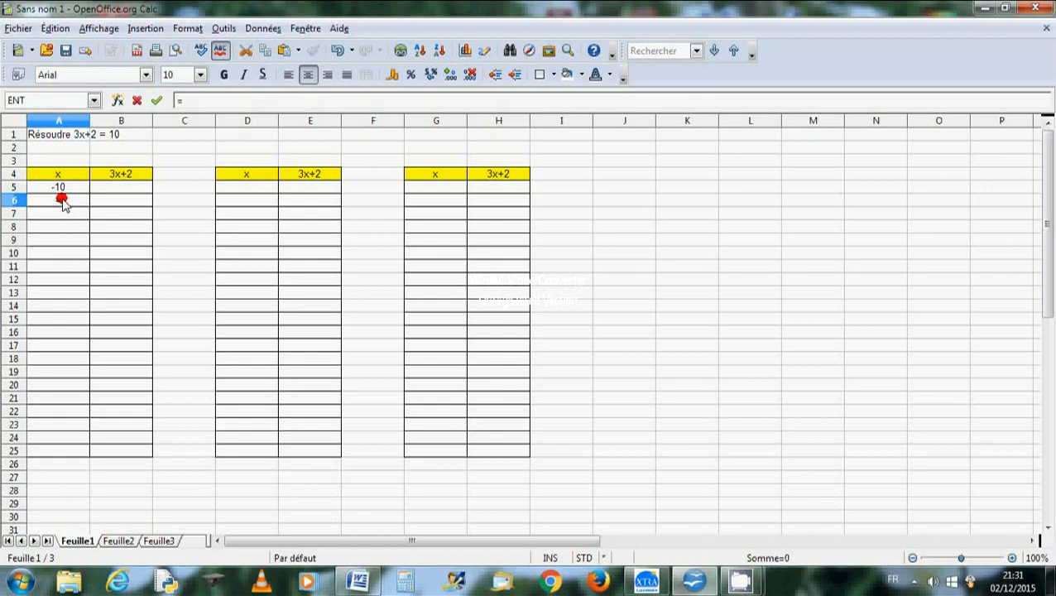
{"action": "left_click", "coordinate": [65, 187]}
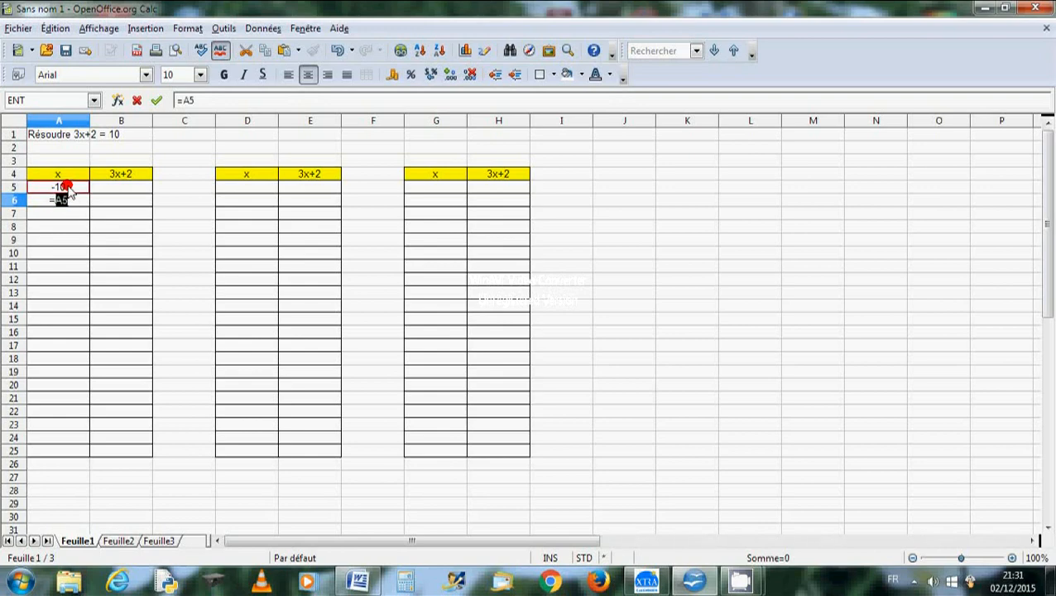
{"action": "type", "text": "+1"}
{"action": "key", "text": "Return"}
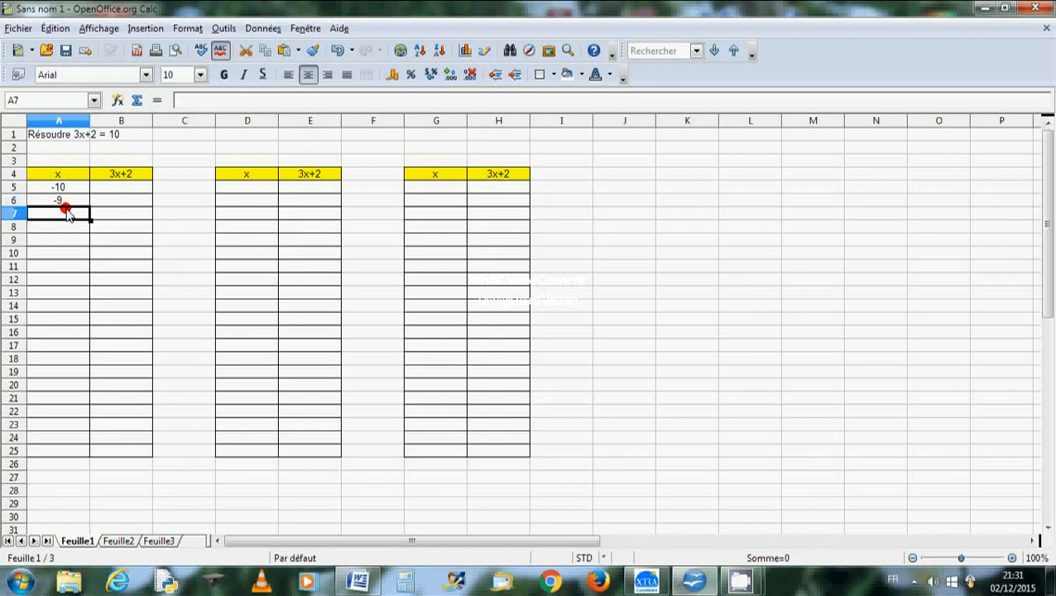
{"action": "left_click", "coordinate": [66, 202]}
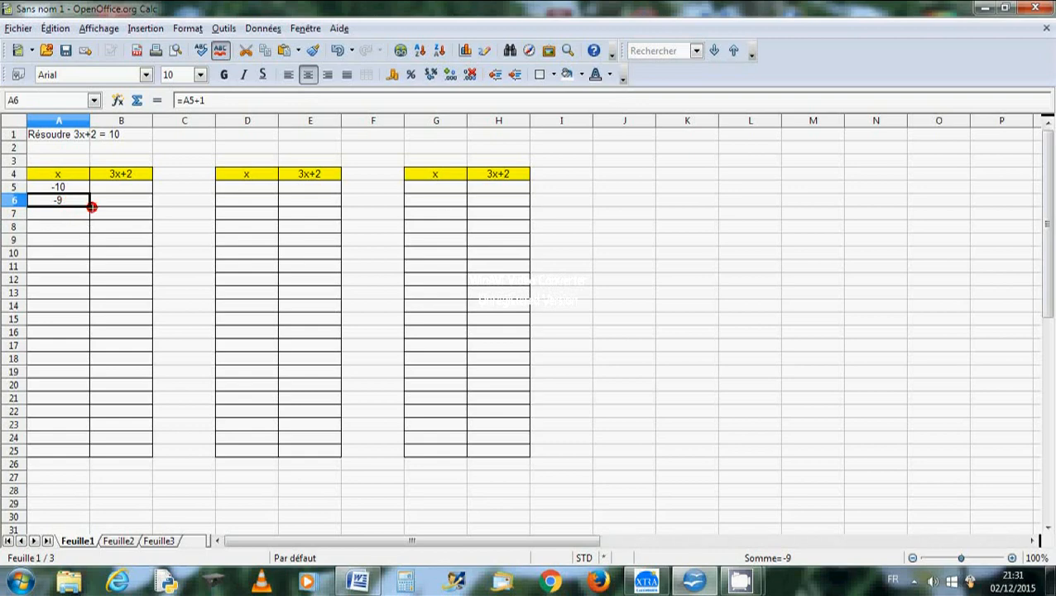
{"action": "left_click_drag", "start_coordinate": [91, 208], "coordinate": [92, 454]}
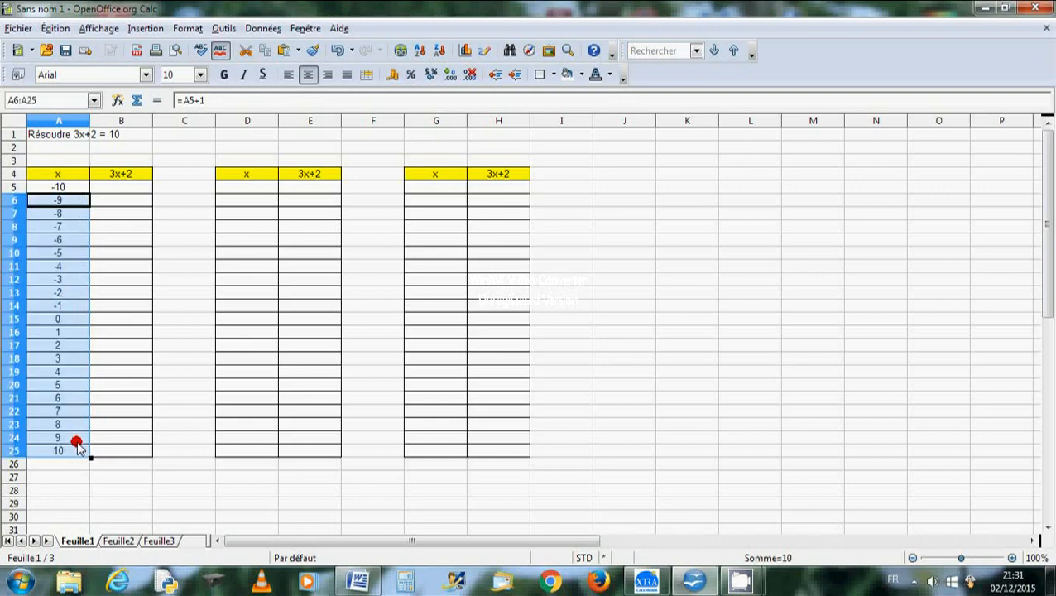
Calculate 3x+2 in the first table with =A5*3+2 in B5, filled down to B25
{"action": "left_click", "coordinate": [127, 189]}
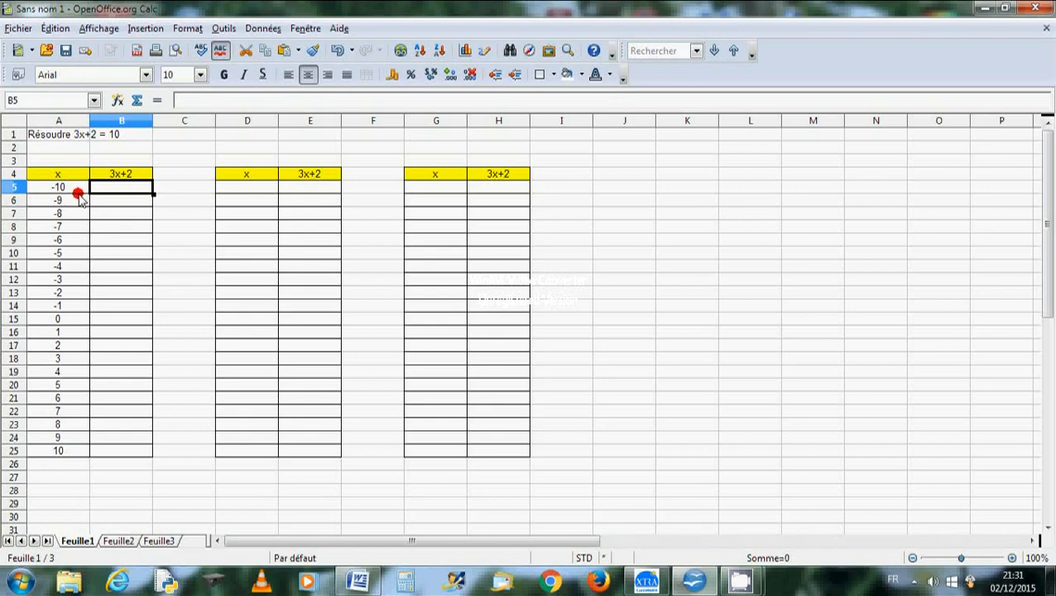
{"action": "type", "text": "="}
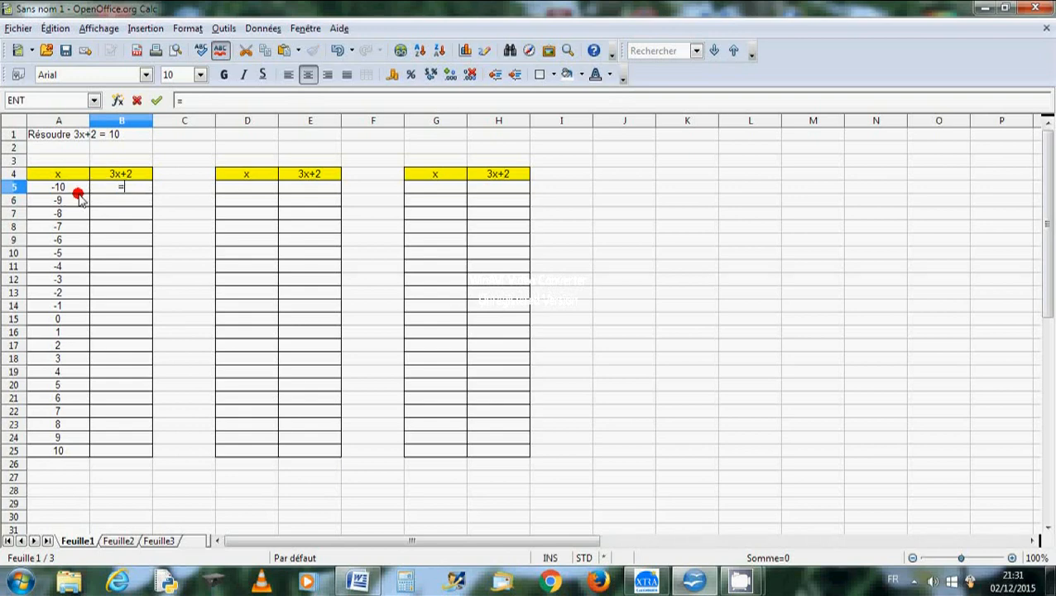
{"action": "left_click", "coordinate": [73, 190]}
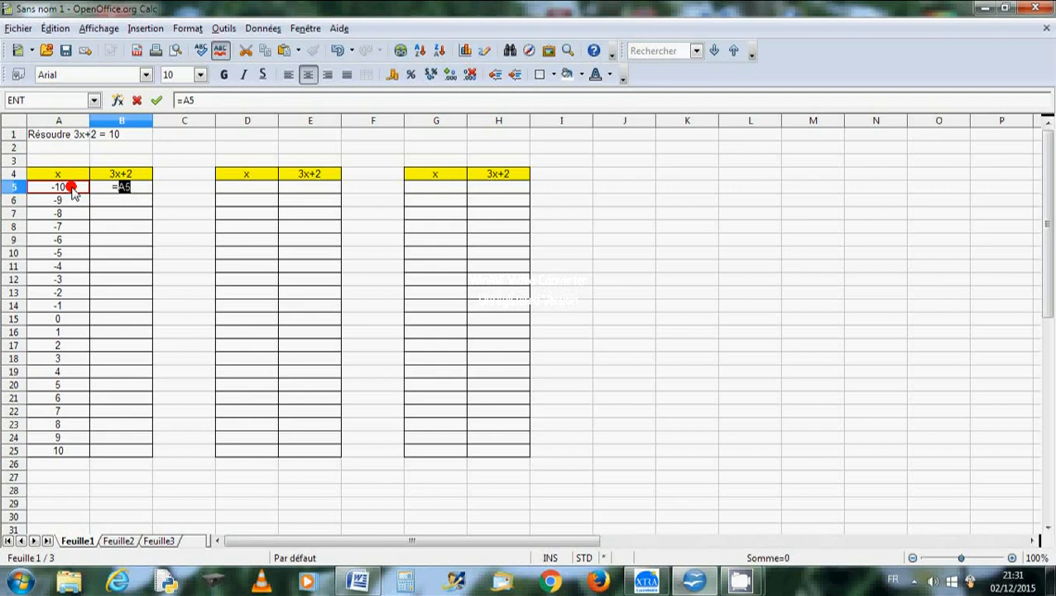
{"action": "type", "text": "*3+2"}
{"action": "key", "text": "Return"}
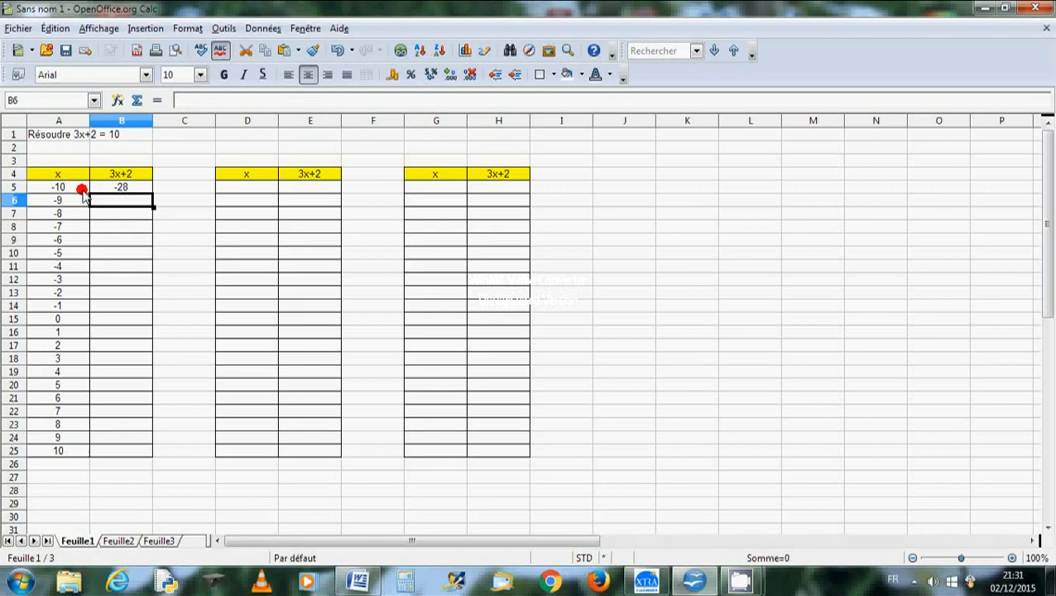
{"action": "left_click", "coordinate": [139, 190]}
{"action": "left_click_drag", "start_coordinate": [150, 198], "coordinate": [160, 455]}
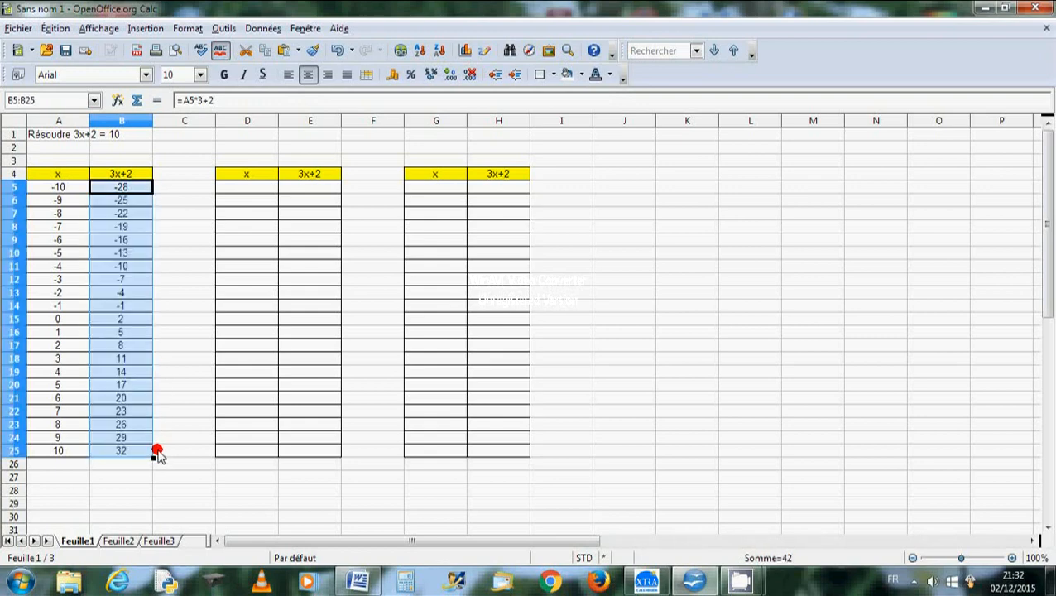
{"action": "left_click", "coordinate": [159, 451]}
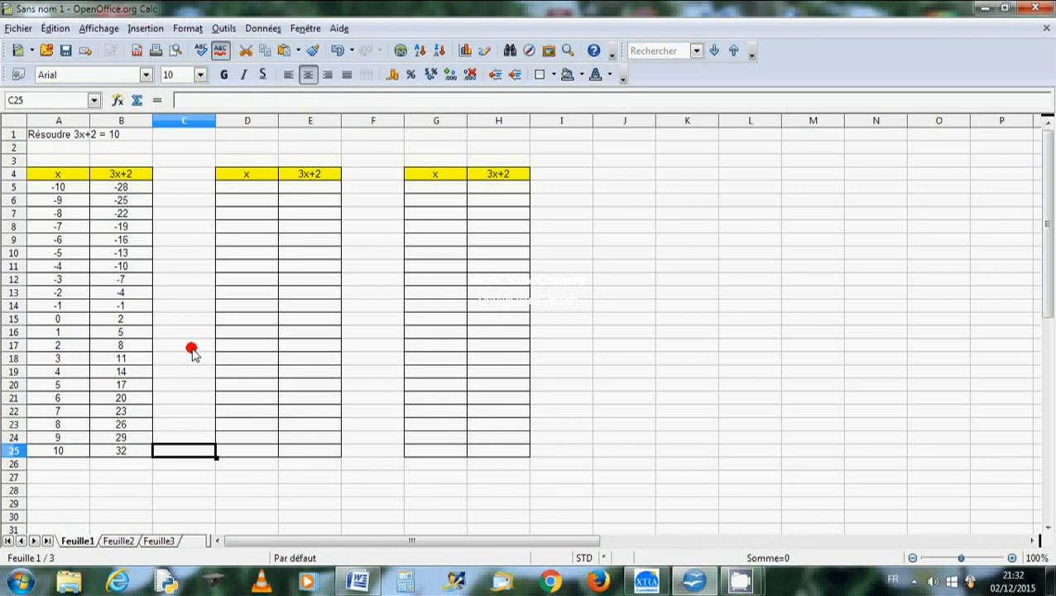
Fill the second table's x column with 2 in D5 and the formula =D5+0,1 from D6 down to D18
{"action": "left_click", "coordinate": [248, 187]}
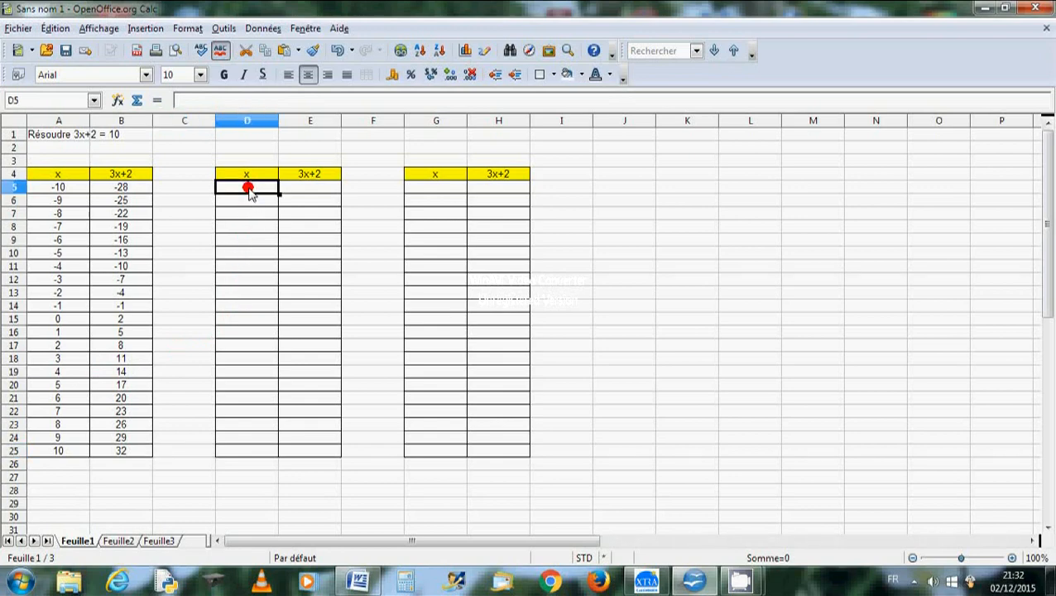
{"action": "type", "text": "2"}
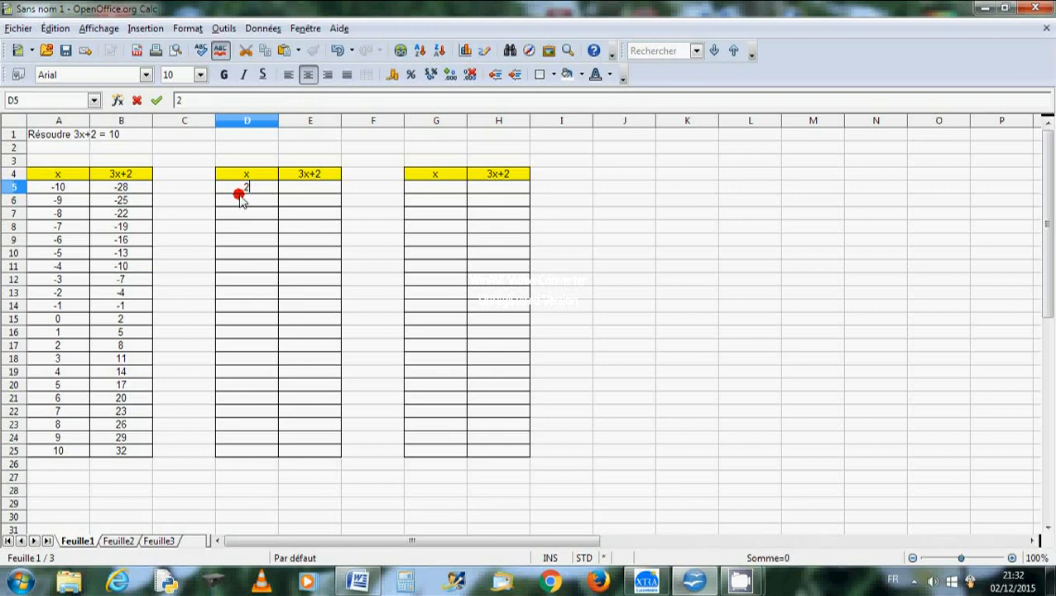
{"action": "key", "text": "Return"}
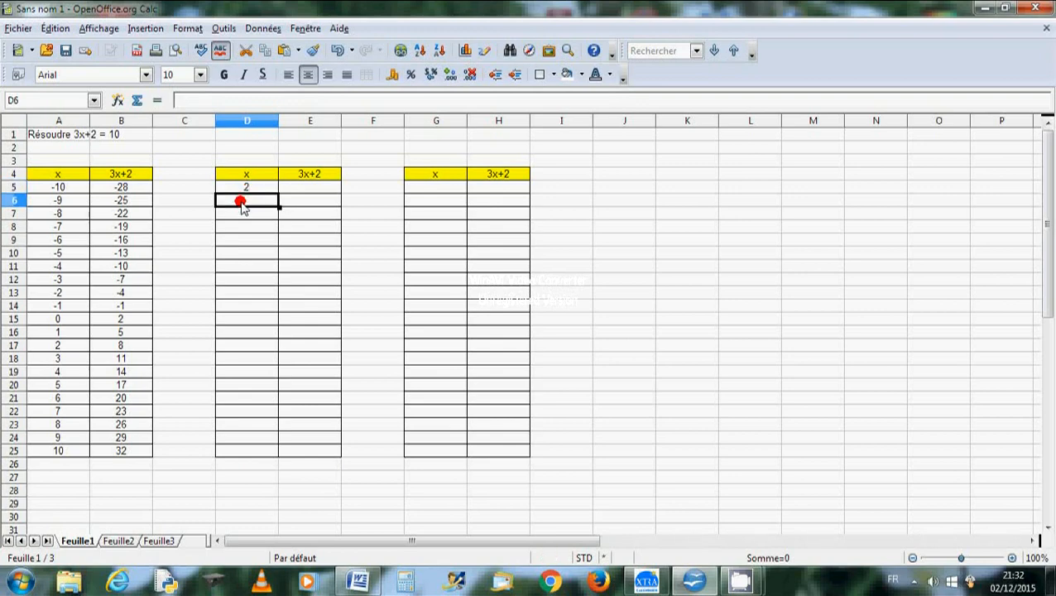
{"action": "type", "text": "="}
{"action": "left_click", "coordinate": [261, 189]}
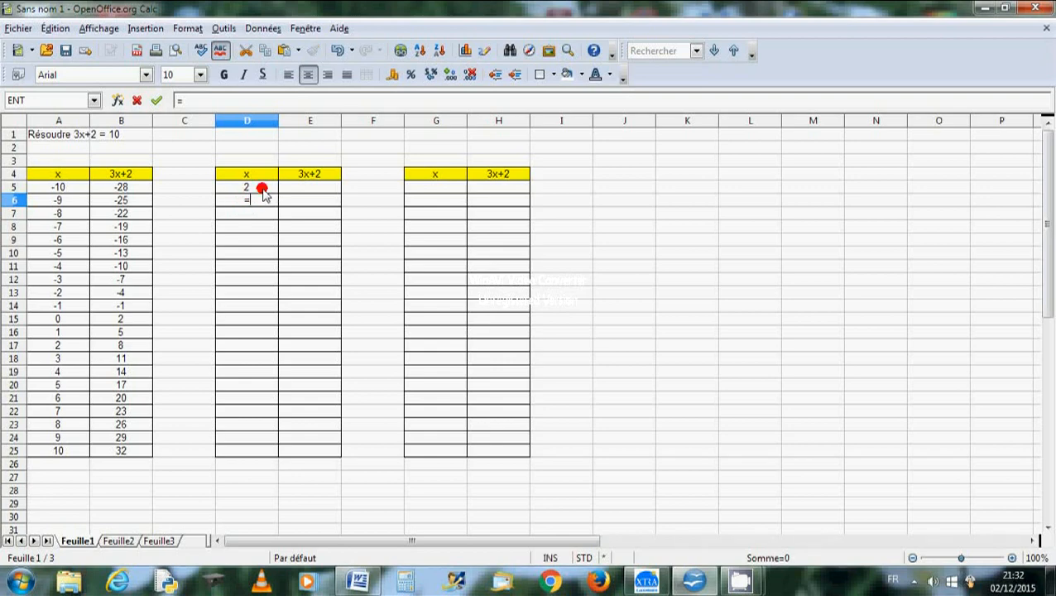
{"action": "type", "text": "+0,1"}
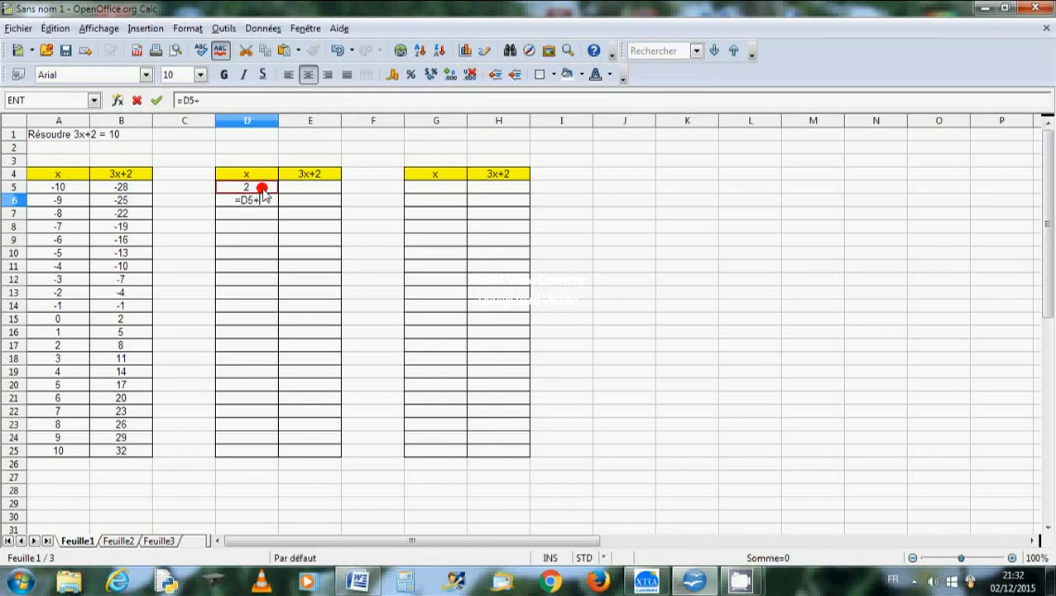
{"action": "key", "text": "Return"}
{"action": "left_click", "coordinate": [255, 200]}
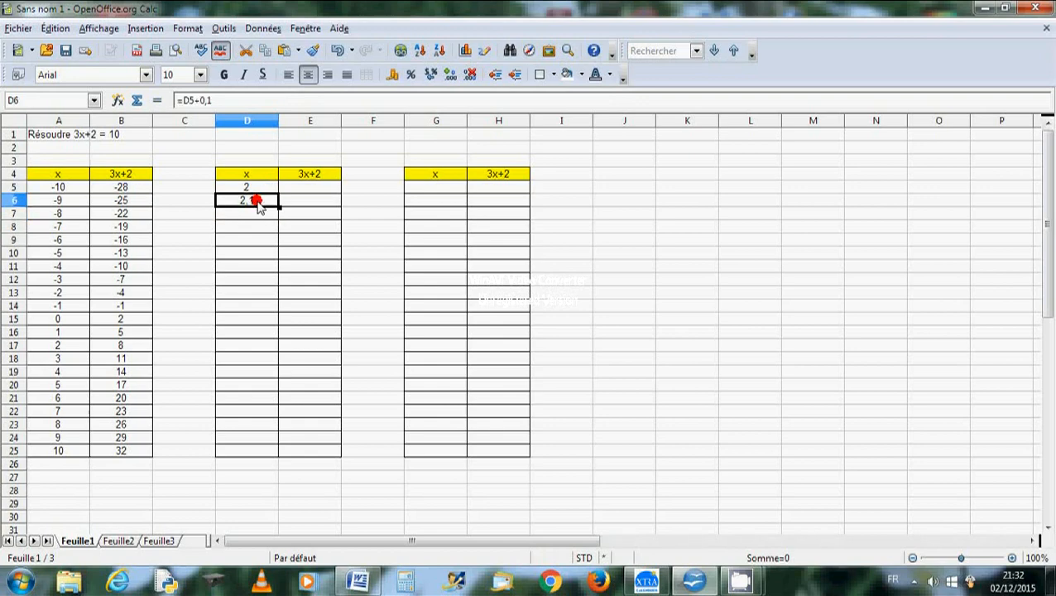
{"action": "left_click_drag", "start_coordinate": [278, 206], "coordinate": [277, 361]}
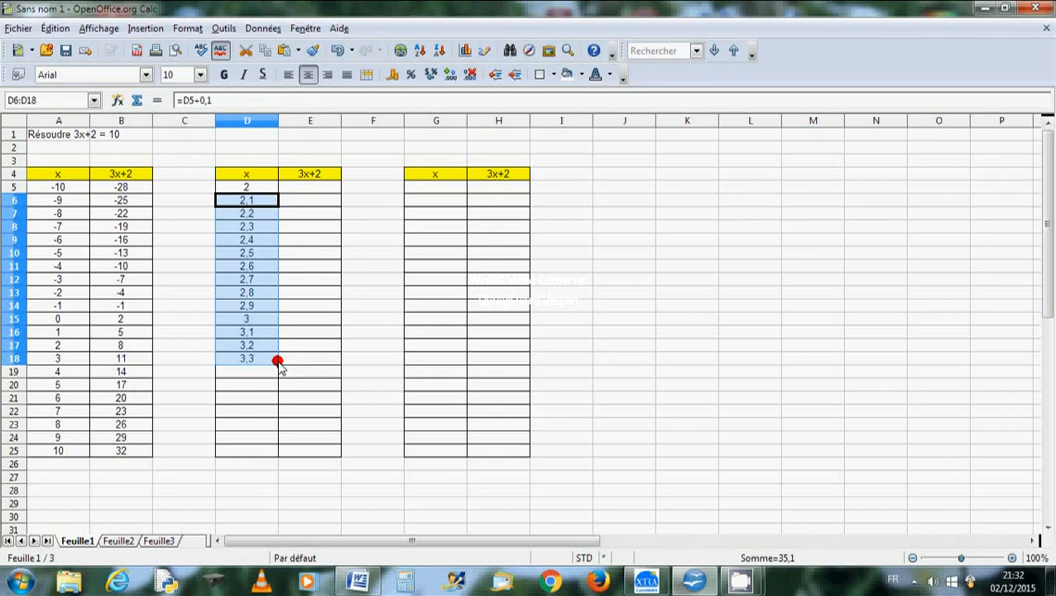
Calculate 3x+2 in the second table with =D5*3+2 in E5, filled down to E17
{"action": "left_click", "coordinate": [317, 187]}
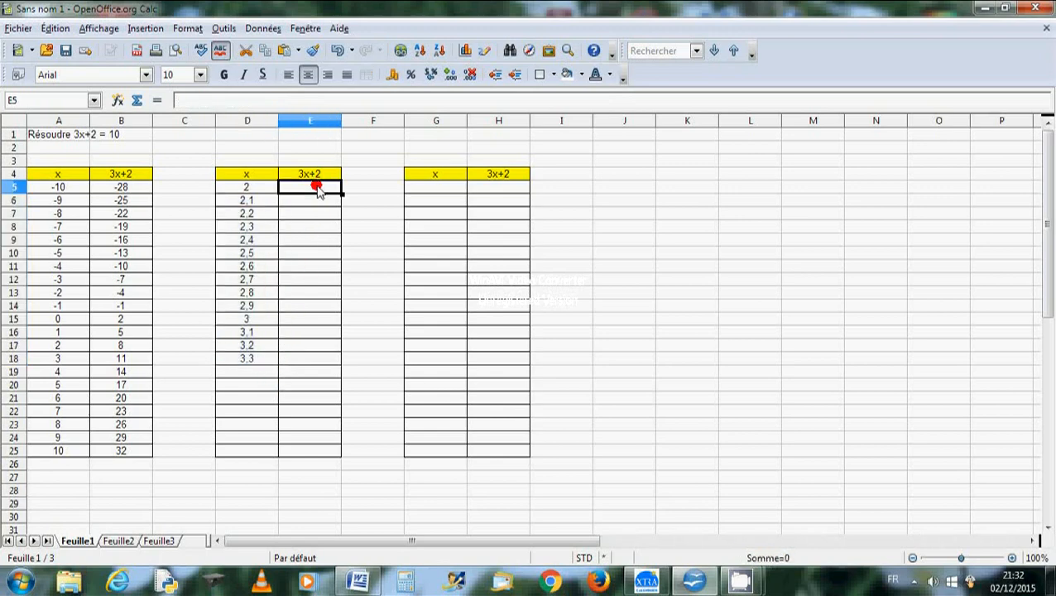
{"action": "type", "text": "="}
{"action": "left_click", "coordinate": [253, 188]}
{"action": "type", "text": "*3+2"}
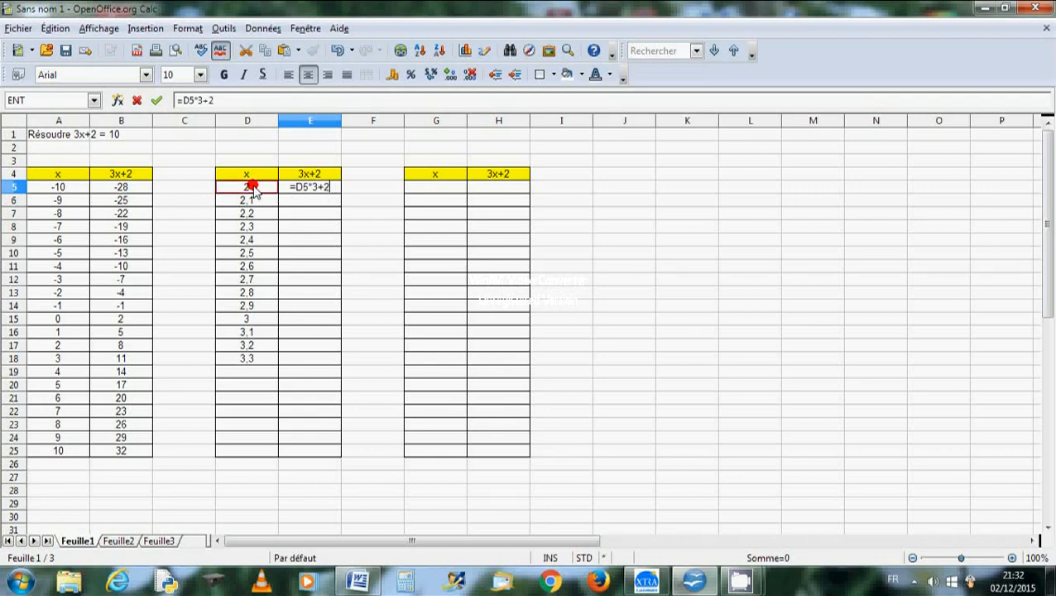
{"action": "key", "text": "Return"}
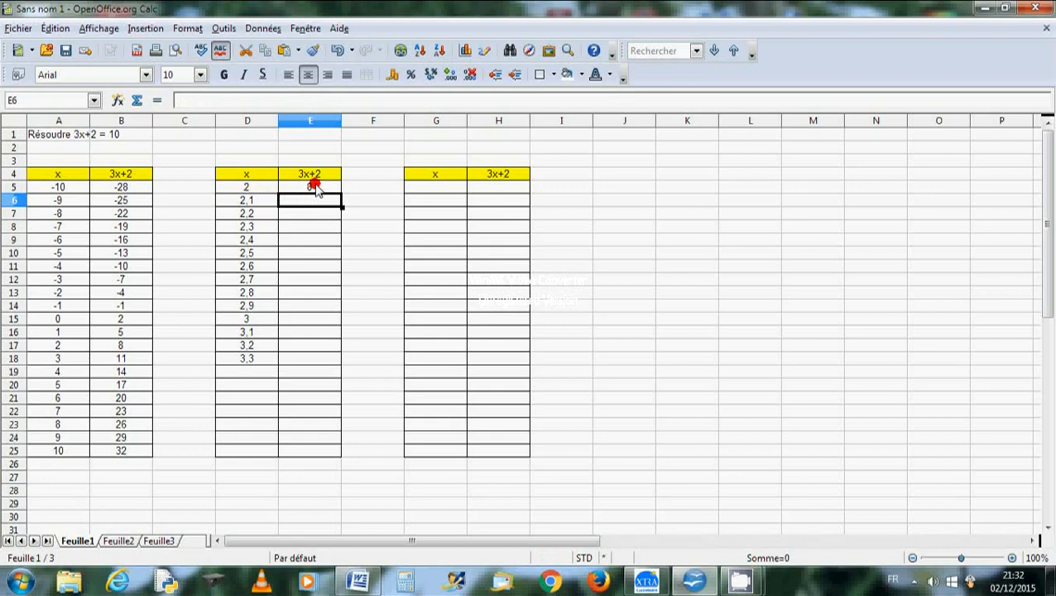
{"action": "left_click", "coordinate": [294, 186]}
{"action": "left_click_drag", "start_coordinate": [341, 193], "coordinate": [331, 354]}
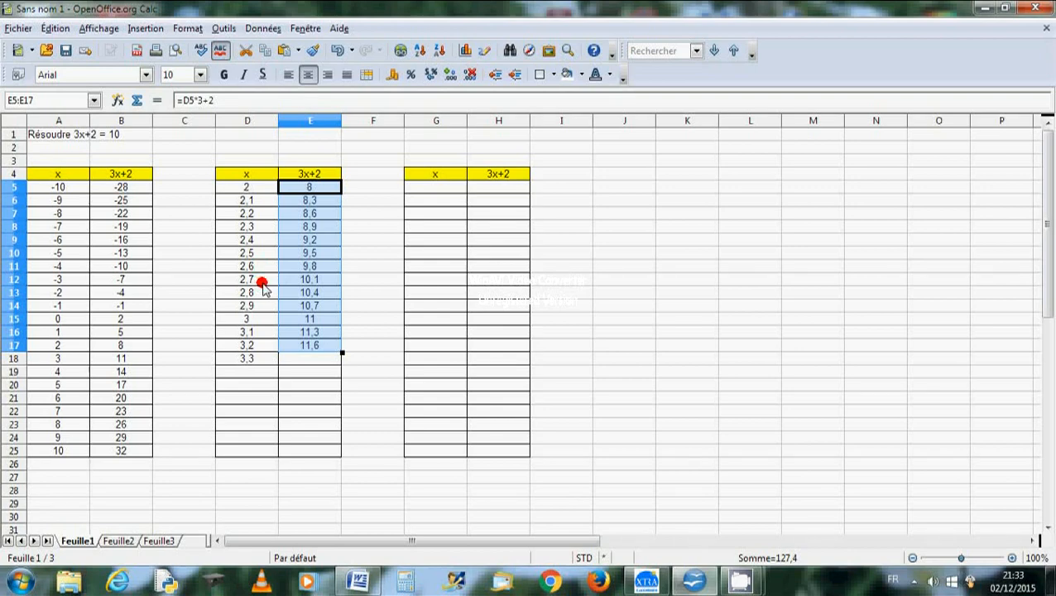
Fill the third table's x column with 2,6 in G5 and the formula =G5+0,01 from G6 down to G17
{"action": "left_click", "coordinate": [436, 188]}
{"action": "type", "text": "2,6"}
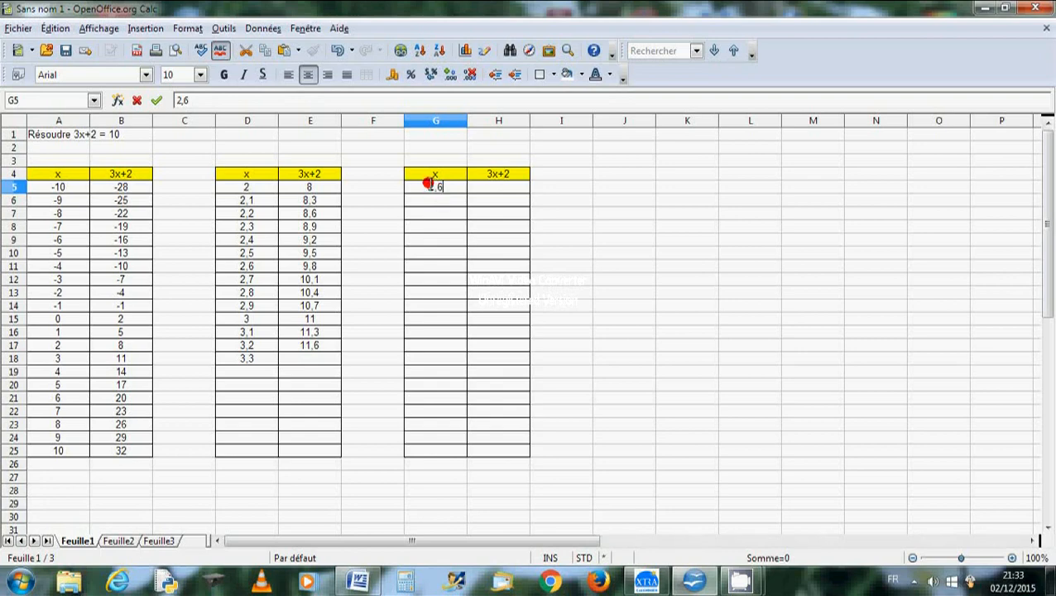
{"action": "left_click", "coordinate": [438, 200]}
{"action": "type", "text": "="}
{"action": "left_click", "coordinate": [447, 188]}
{"action": "type", "text": "+0,01"}
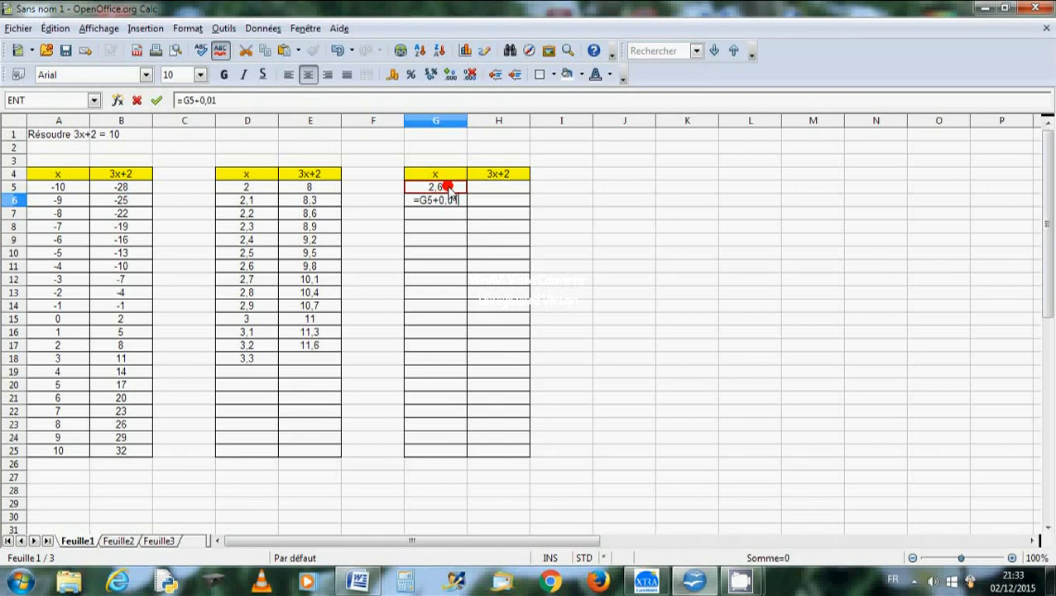
{"action": "key", "text": "Return"}
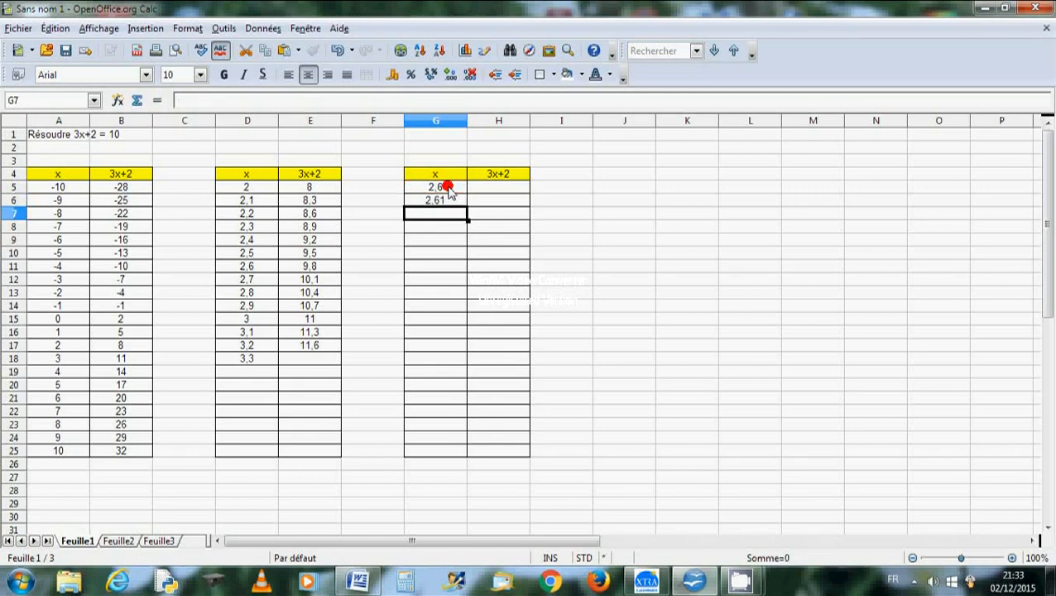
{"action": "left_click", "coordinate": [457, 205]}
{"action": "left_click_drag", "start_coordinate": [469, 207], "coordinate": [458, 349]}
Calculate 3x+2 in the third table with =G5*3+2 in H5, filled down to H15
{"action": "left_click", "coordinate": [500, 188]}
{"action": "type", "text": "="}
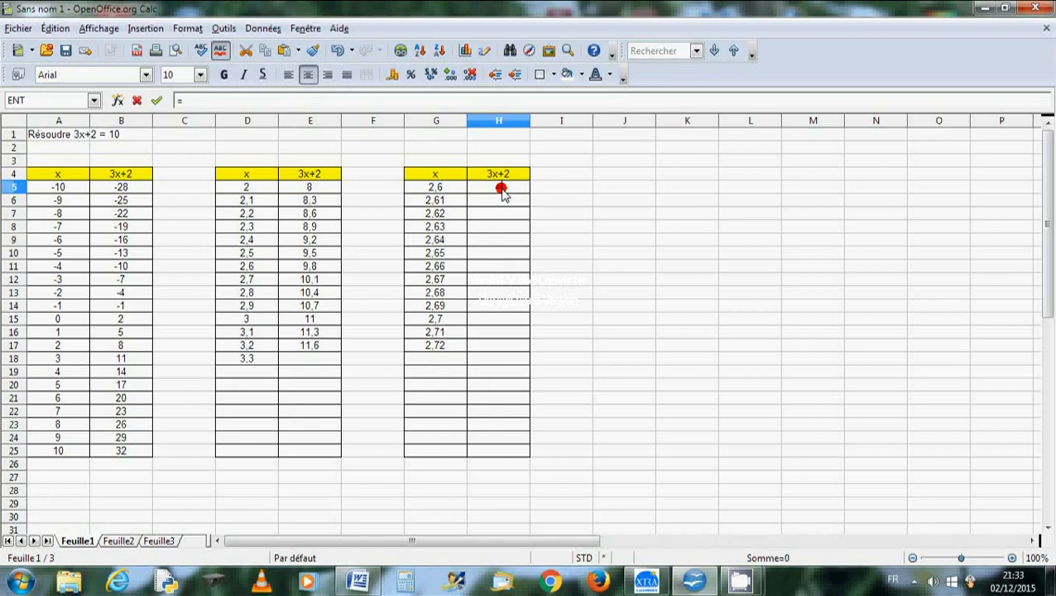
{"action": "left_click", "coordinate": [434, 188]}
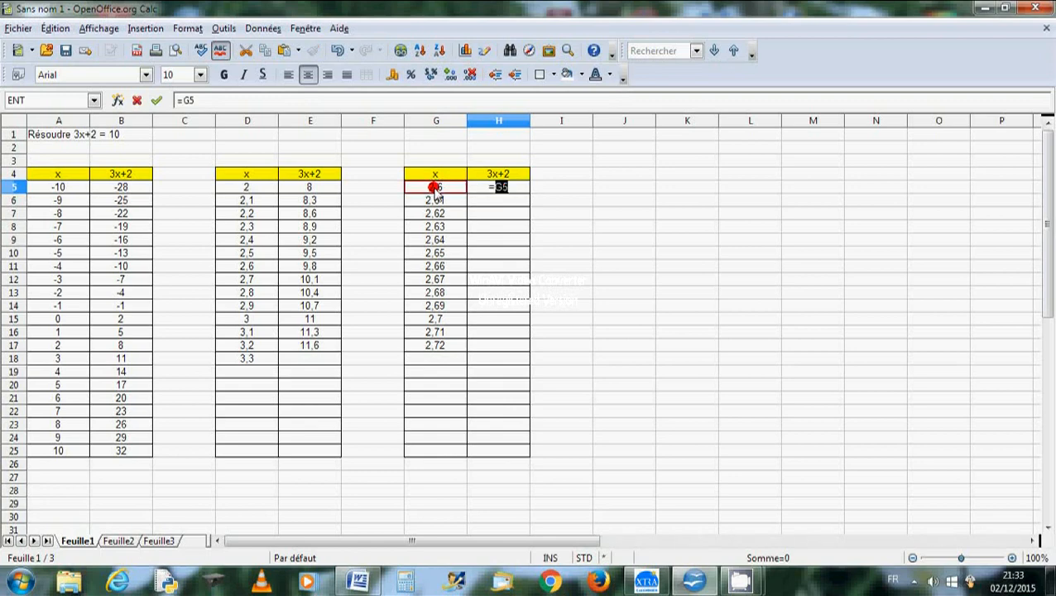
{"action": "type", "text": "*3+2"}
{"action": "key", "text": "Return"}
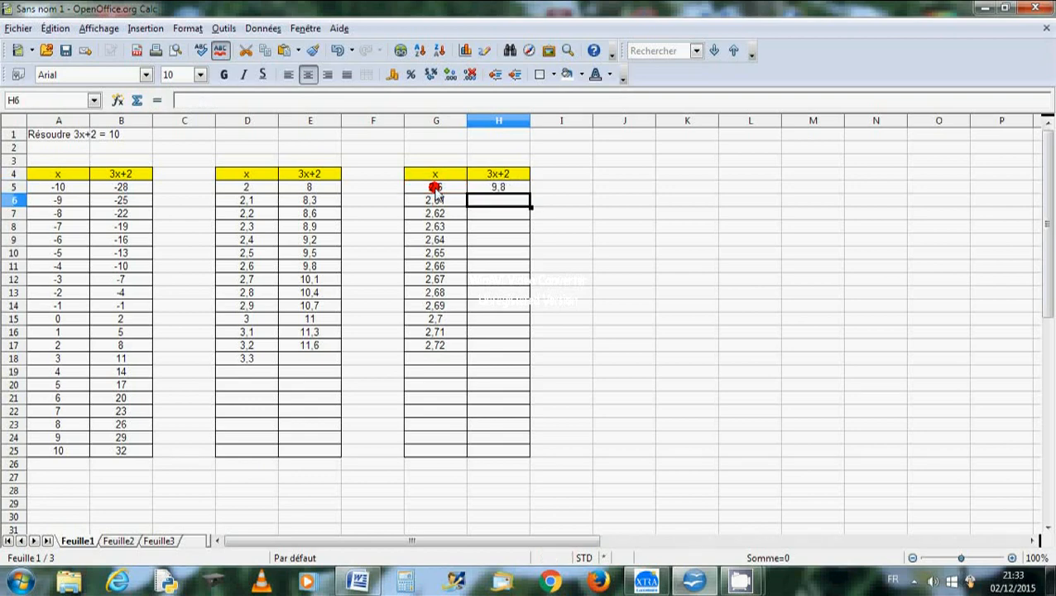
{"action": "left_click", "coordinate": [507, 191]}
{"action": "left_click_drag", "start_coordinate": [529, 192], "coordinate": [522, 325]}
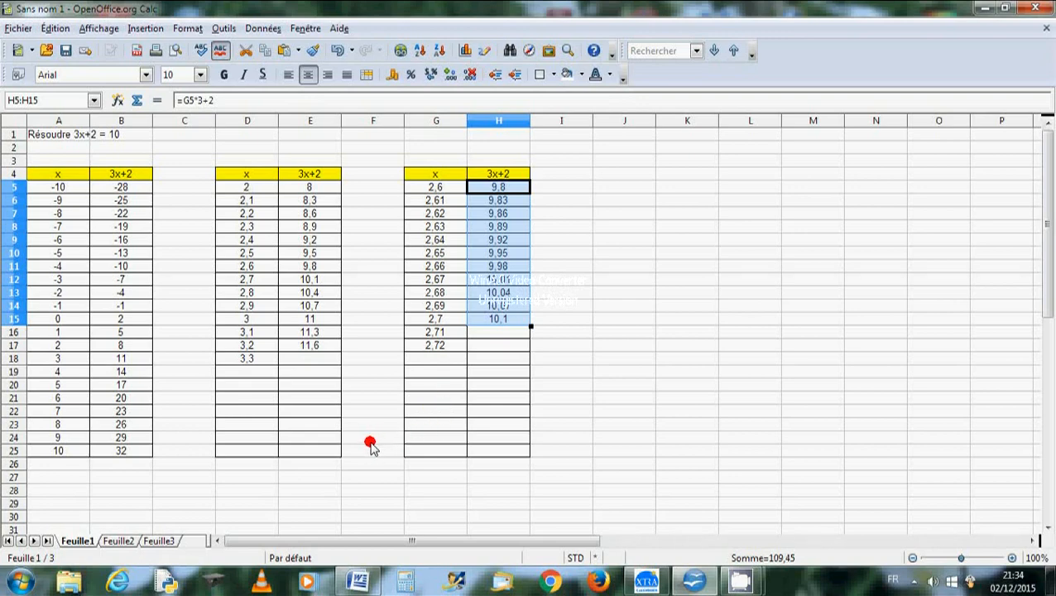
{"action": "left_click", "coordinate": [122, 542]}
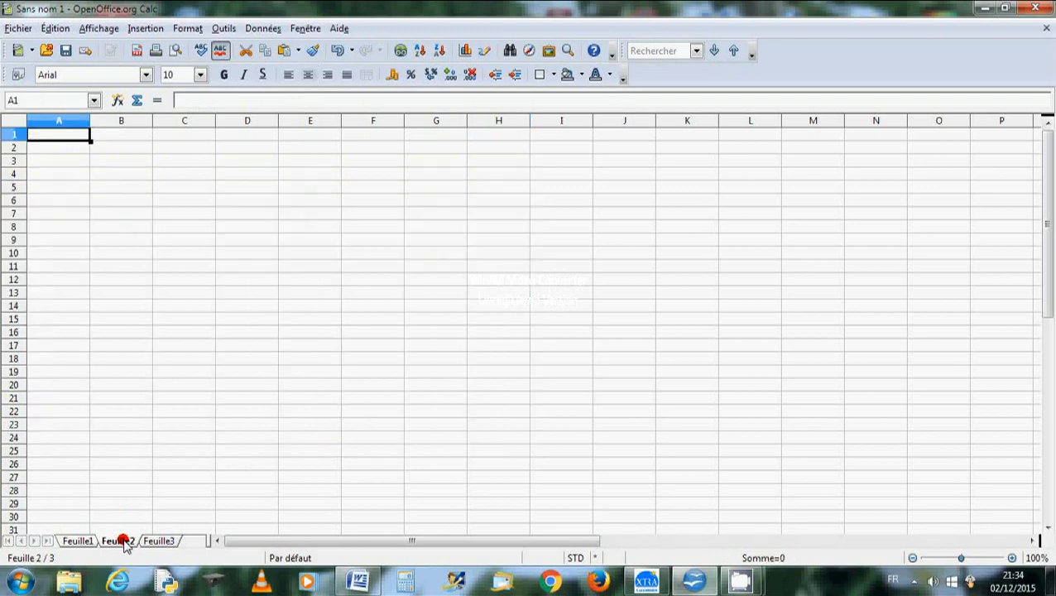
{"action": "left_click", "coordinate": [166, 542]}
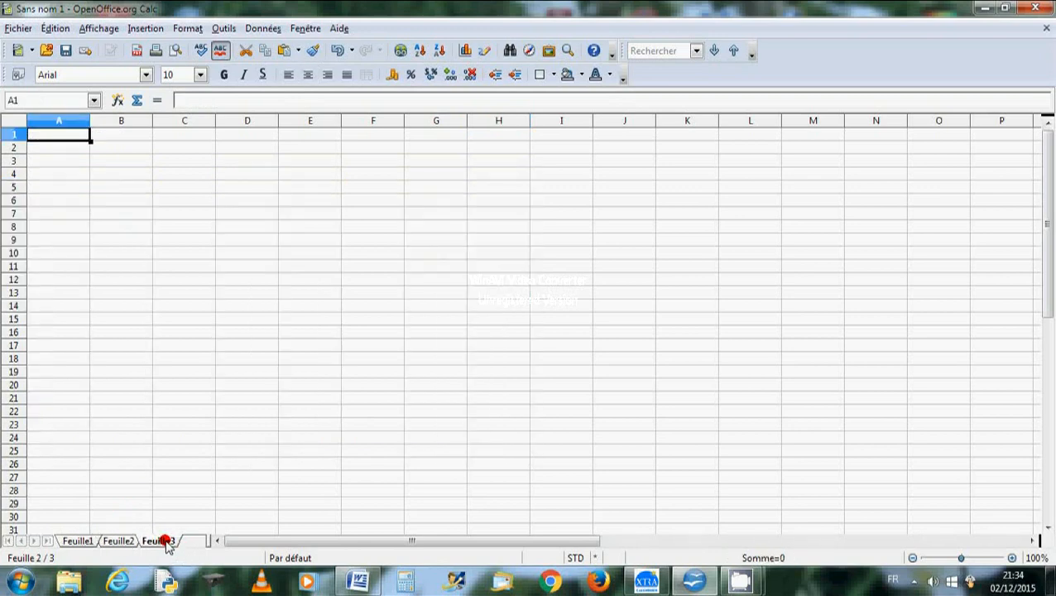
{"action": "left_click", "coordinate": [81, 541]}
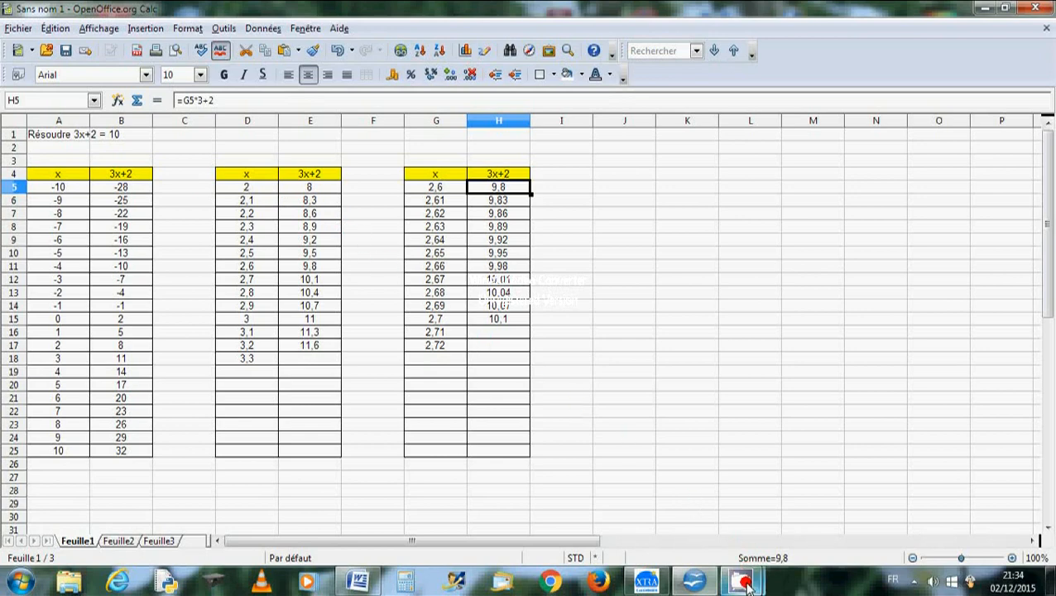
{"action": "mouse_move", "coordinate": [741, 565]}
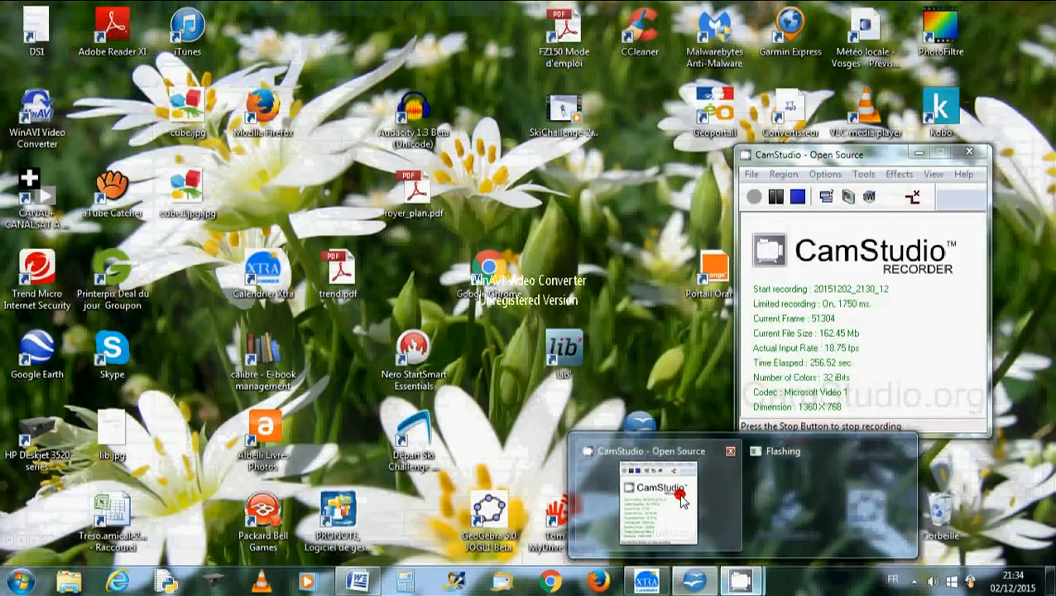
{"action": "left_click", "coordinate": [667, 496]}
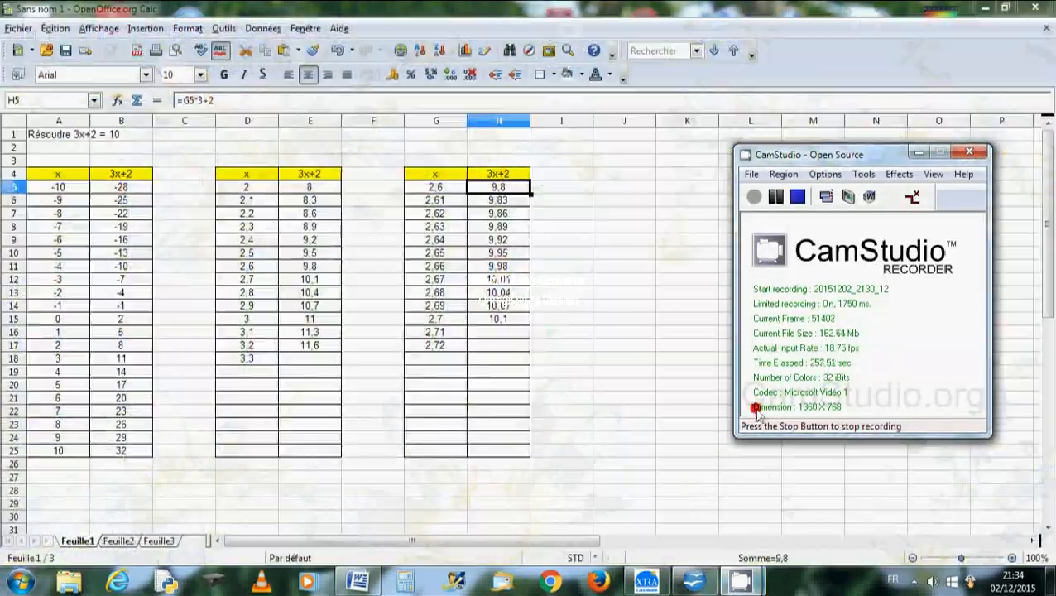